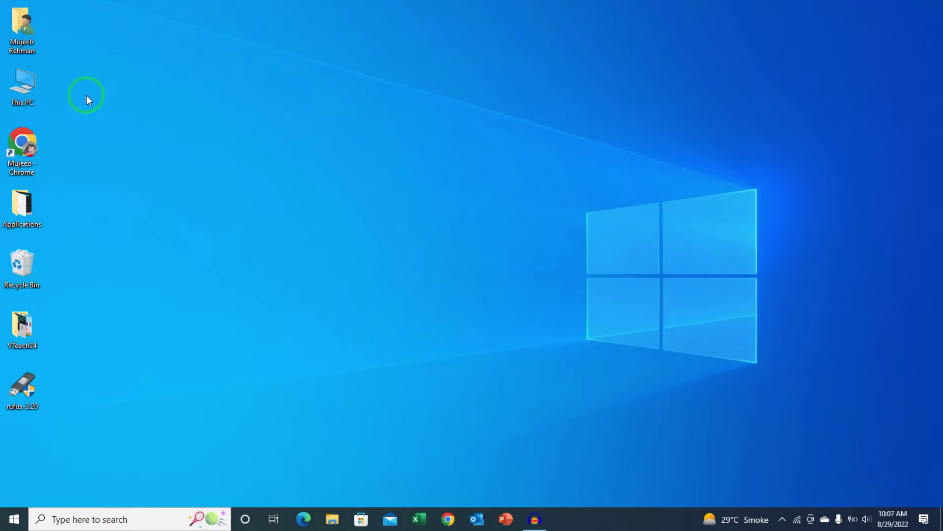
# Open the VTeach24_USB (D:) drive from This PC, minimize it, and launch rufus-3.20
pyautogui.doubleClick(31, 86)
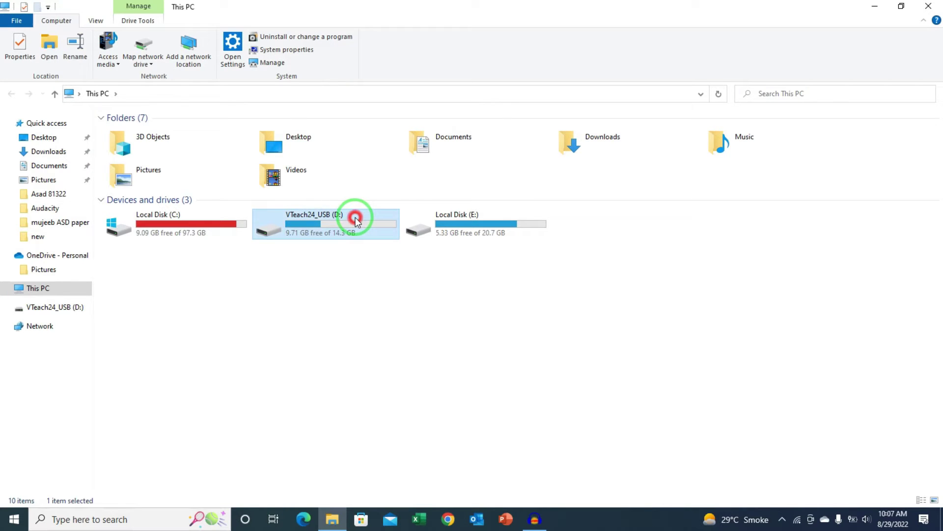
pyautogui.doubleClick(356, 219)
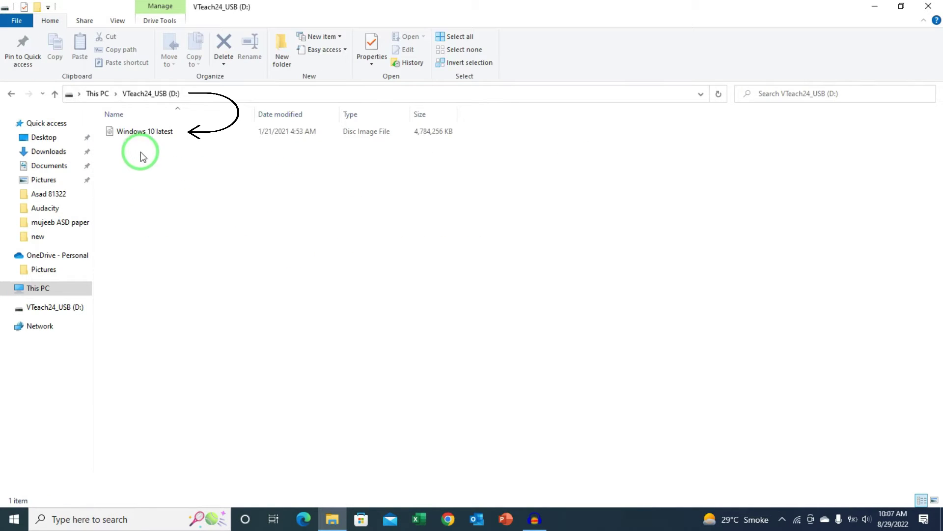
pyautogui.click(874, 6)
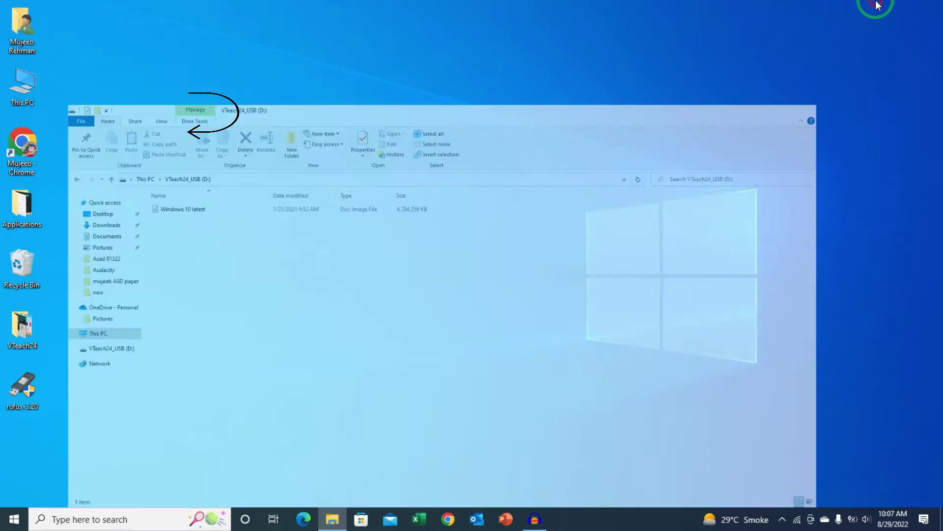
pyautogui.click(22, 390)
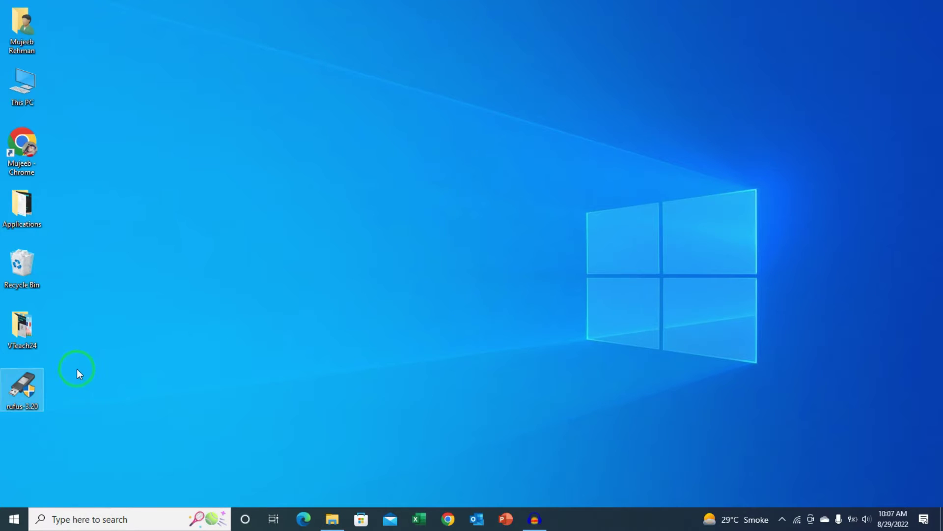
pyautogui.doubleClick(29, 382)
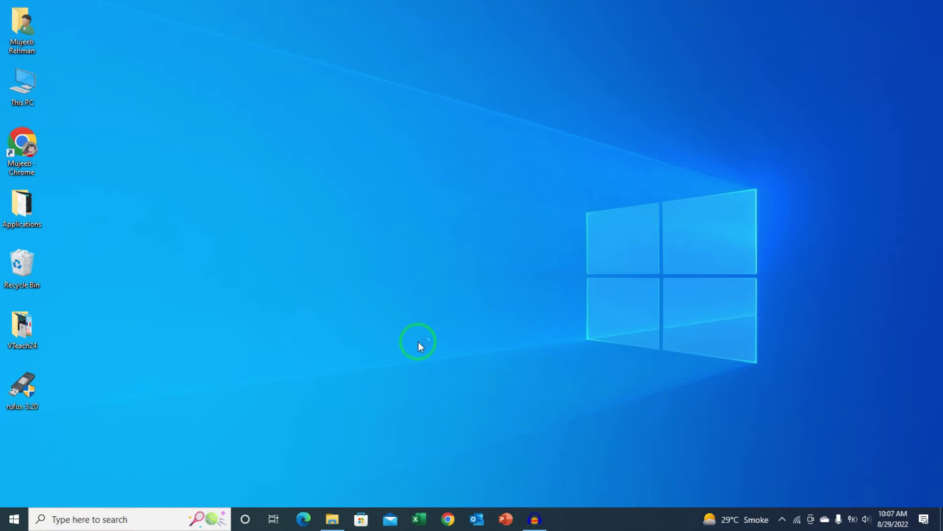
# Decline Rufus update checks and load the 'Windows 10 latest' image from VTeach24_USB (D:)
pyautogui.click(521, 272)
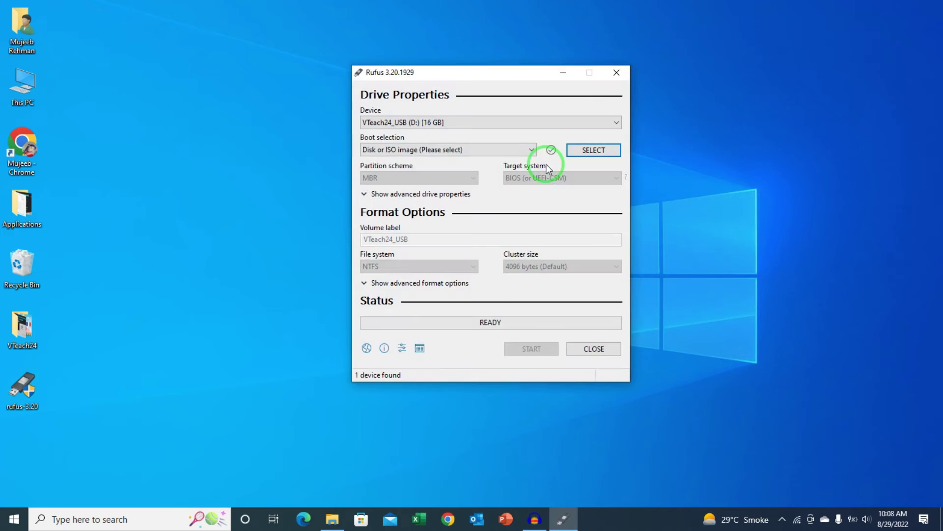
pyautogui.click(579, 152)
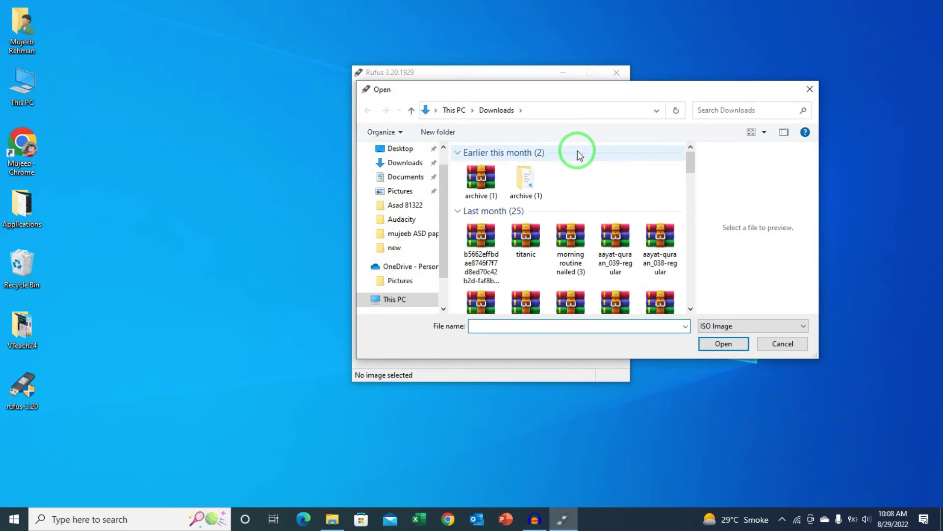
pyautogui.scroll(1, 439, 187)
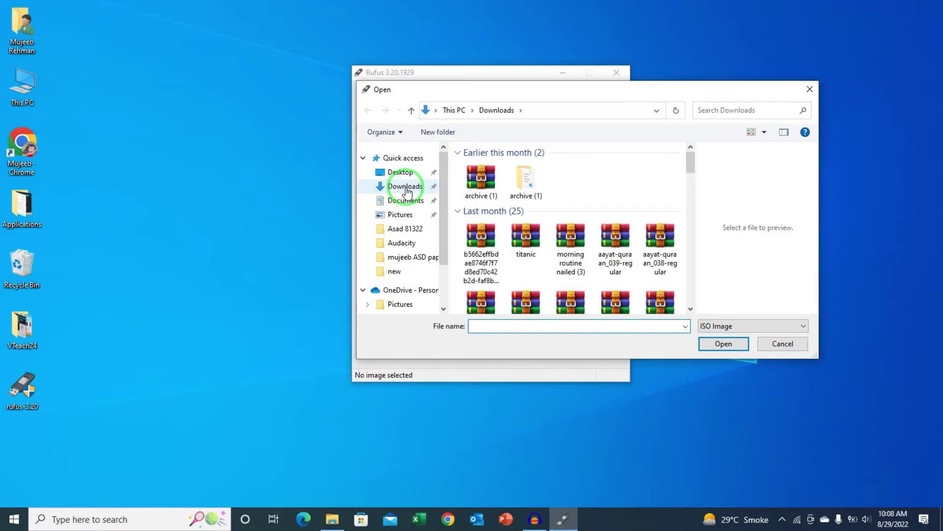
pyautogui.scroll(-3, 446, 273)
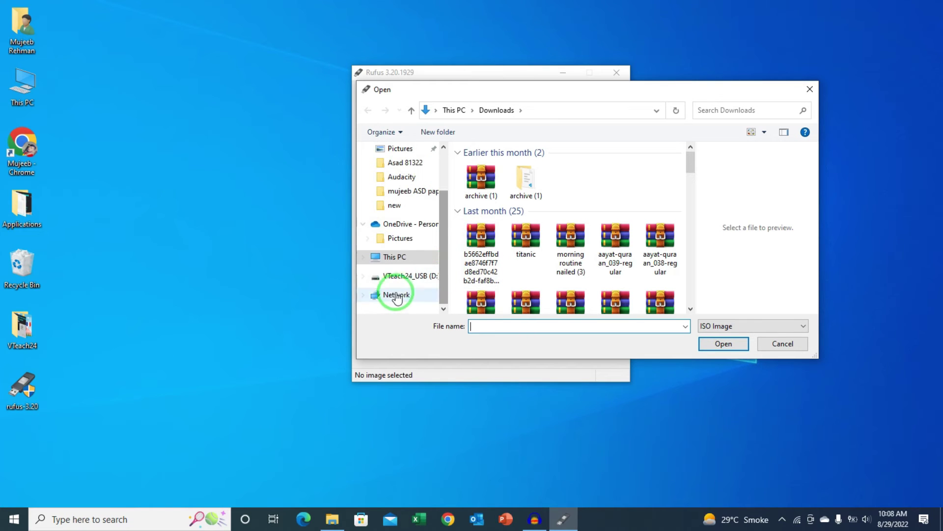
pyautogui.click(402, 276)
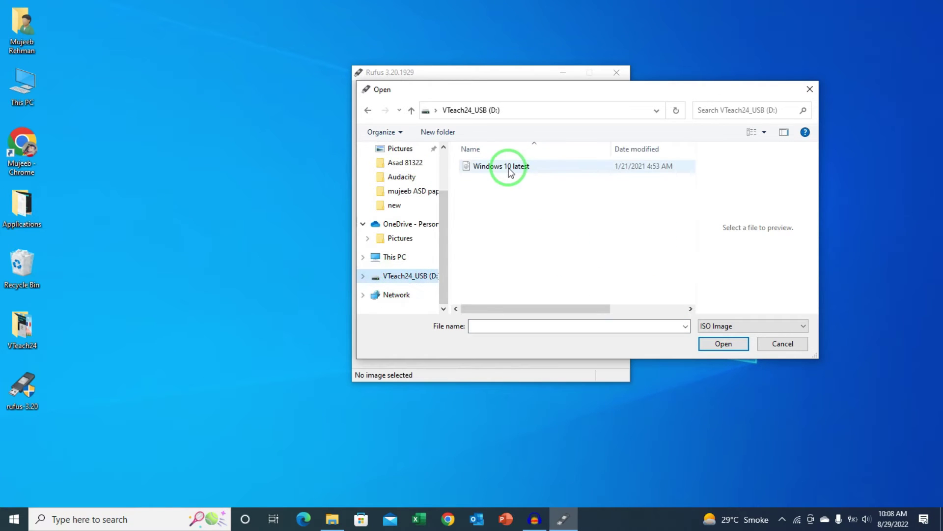
pyautogui.click(521, 168)
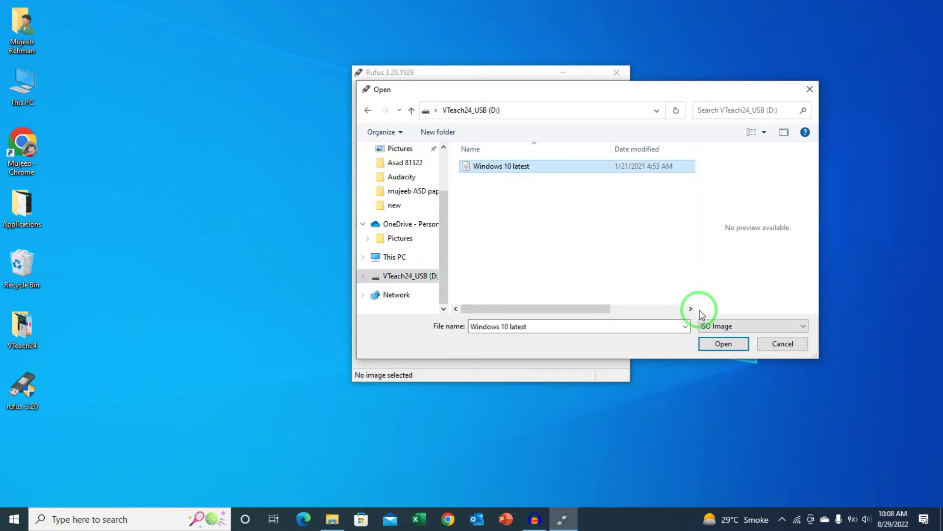
pyautogui.click(716, 343)
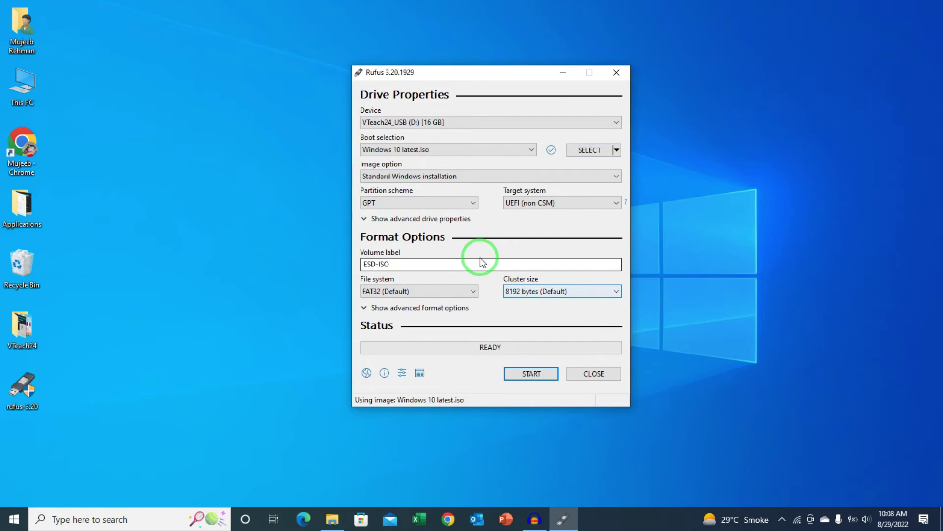
# Set the partition scheme to MBR and edit the volume label to VTeach24_USB
pyautogui.click(466, 201)
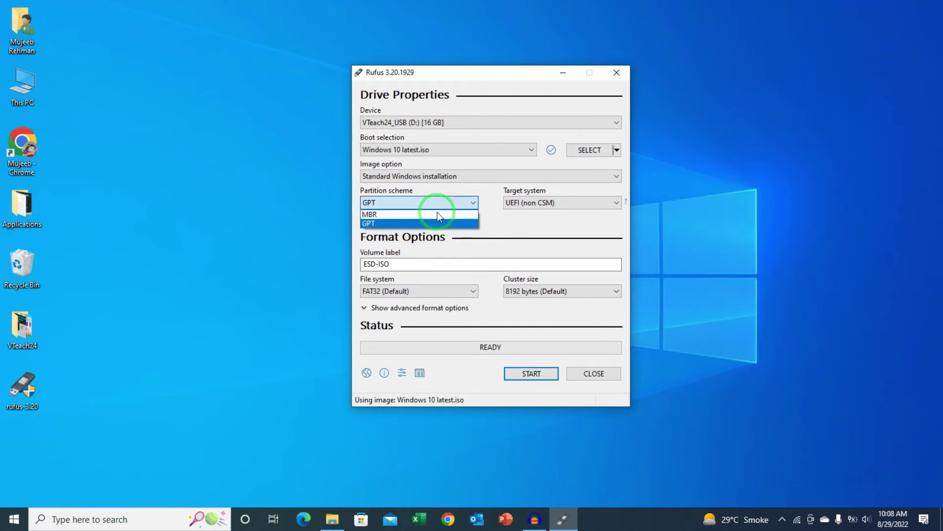
pyautogui.click(433, 211)
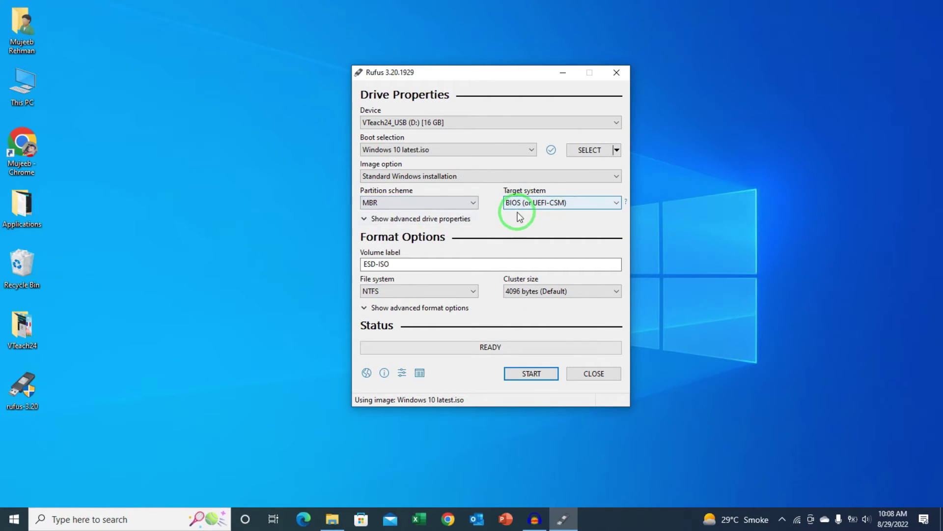
pyautogui.click(446, 265)
pyautogui.write('VTeach24_USB')
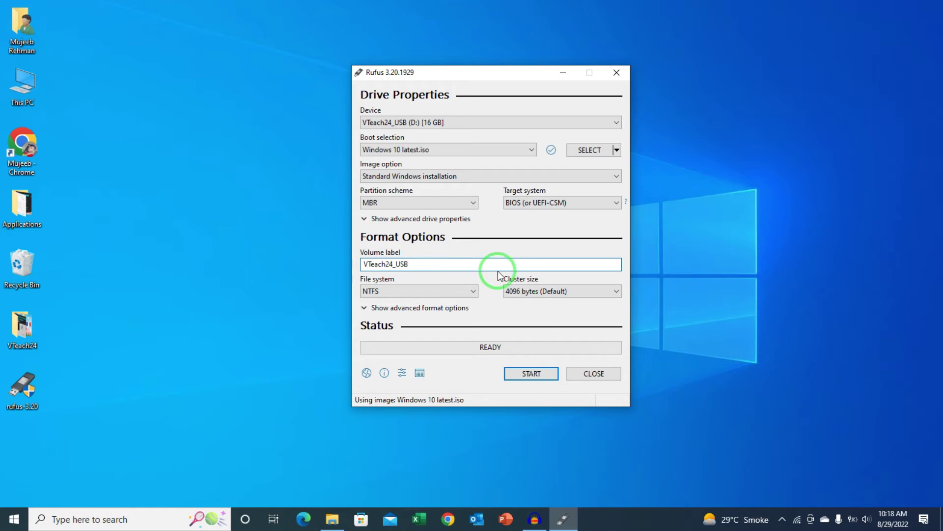
# Start the write with the local account option, accept erasure, and dismiss the device-in-use error
pyautogui.click(529, 374)
pyautogui.click(370, 230)
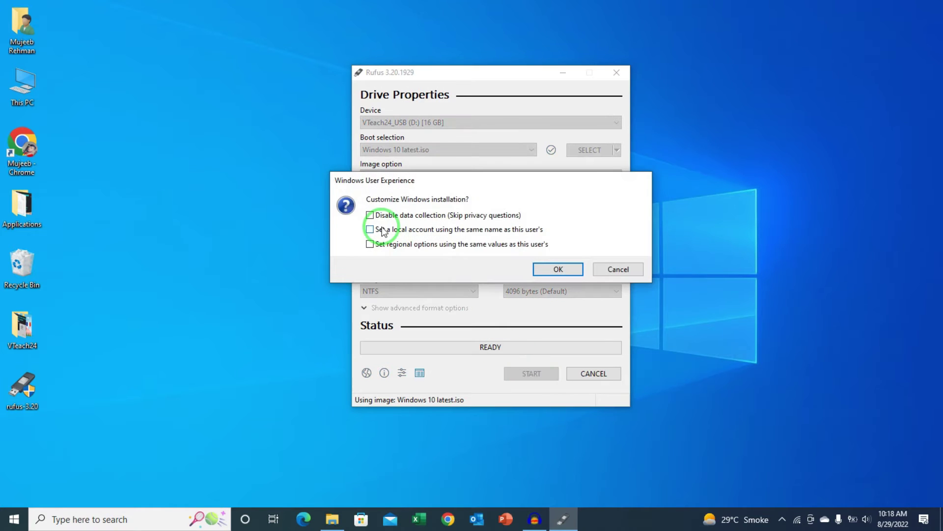
pyautogui.click(546, 268)
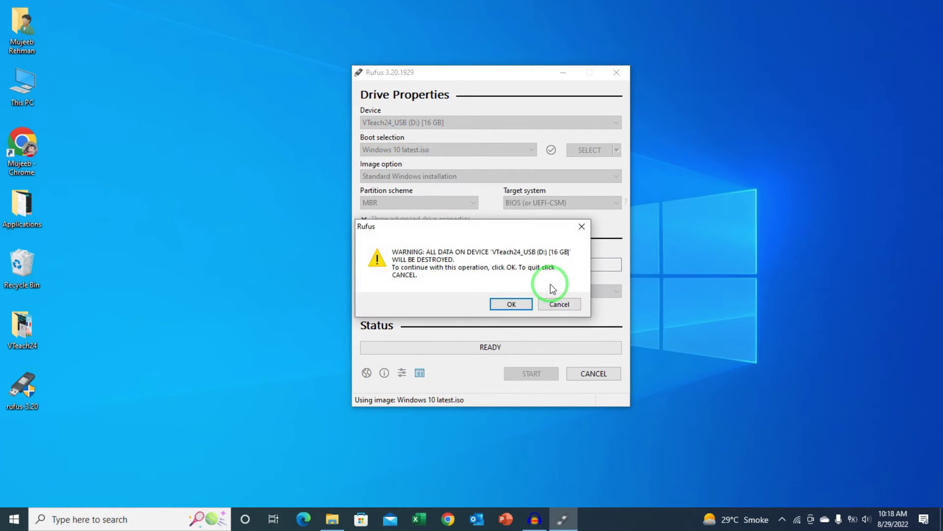
pyautogui.click(512, 304)
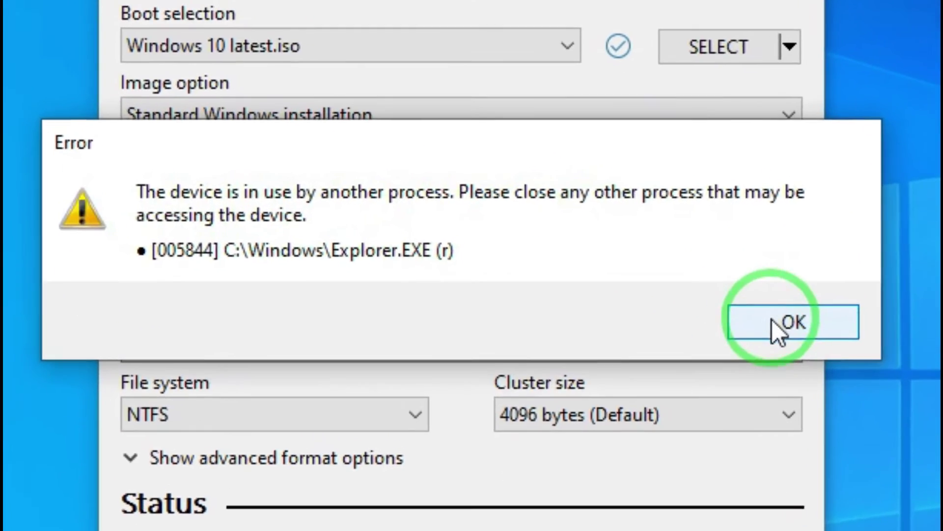
pyautogui.click(772, 324)
# Close Rufus and move 'Windows 10 latest' from the USB drive to the desktop
pyautogui.click(598, 374)
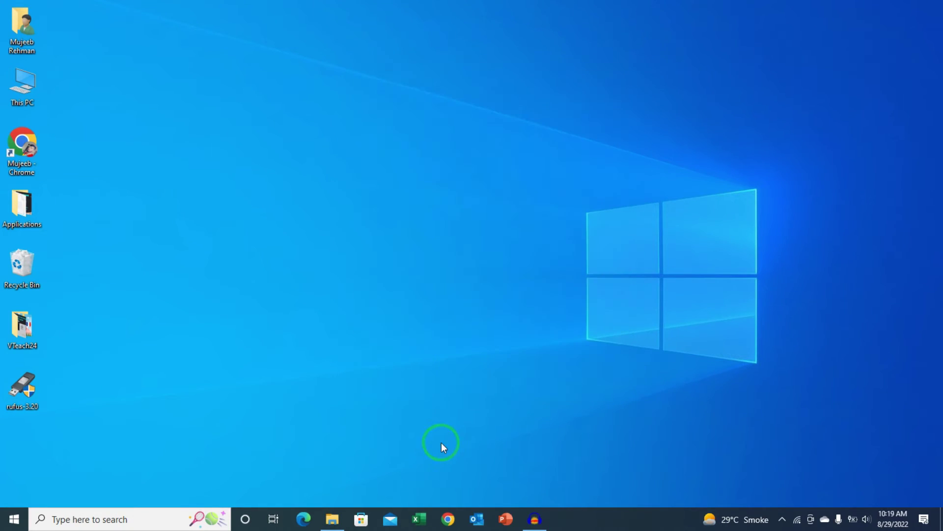
pyautogui.click(332, 519)
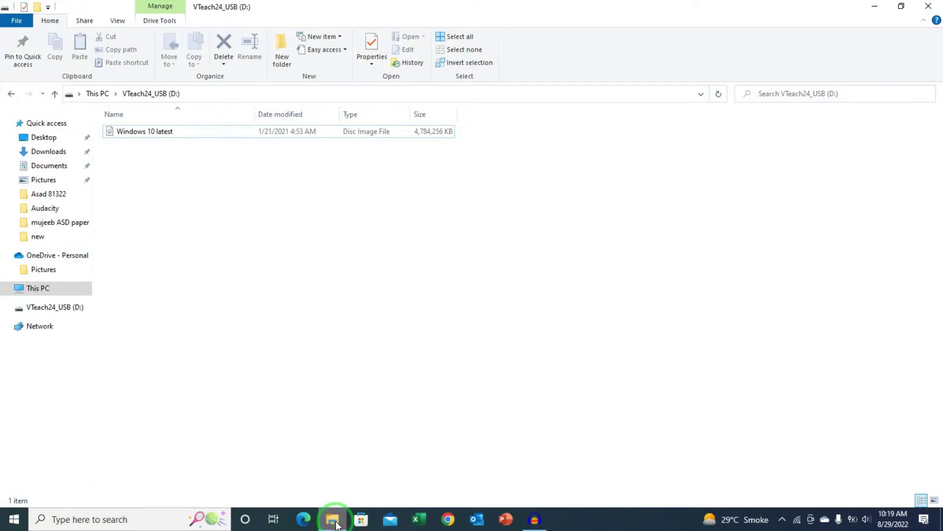
pyautogui.click(139, 133)
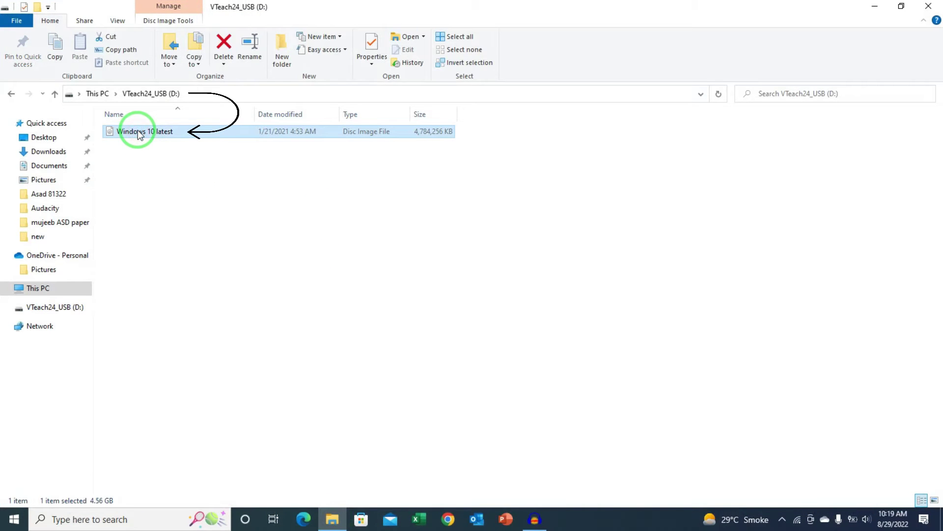
pyautogui.rightClick(194, 131)
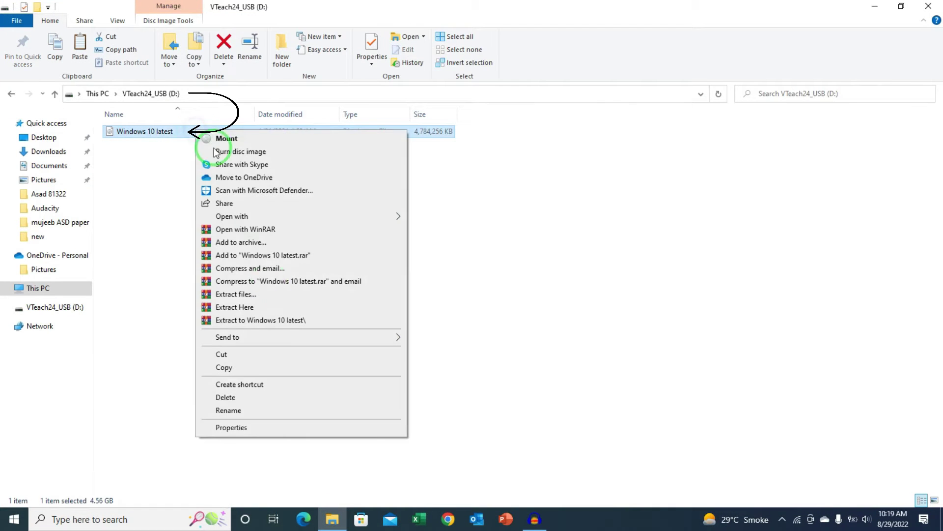
pyautogui.click(224, 354)
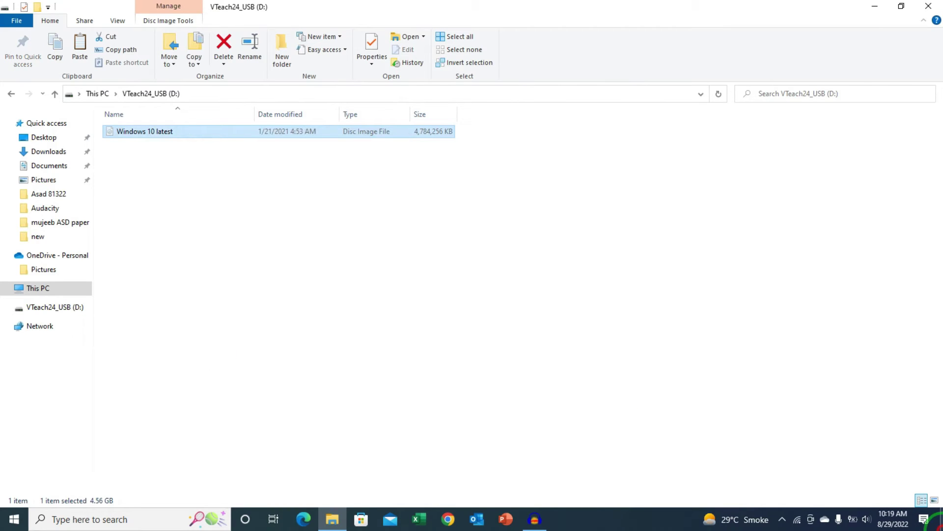
pyautogui.click(941, 519)
pyautogui.rightClick(390, 285)
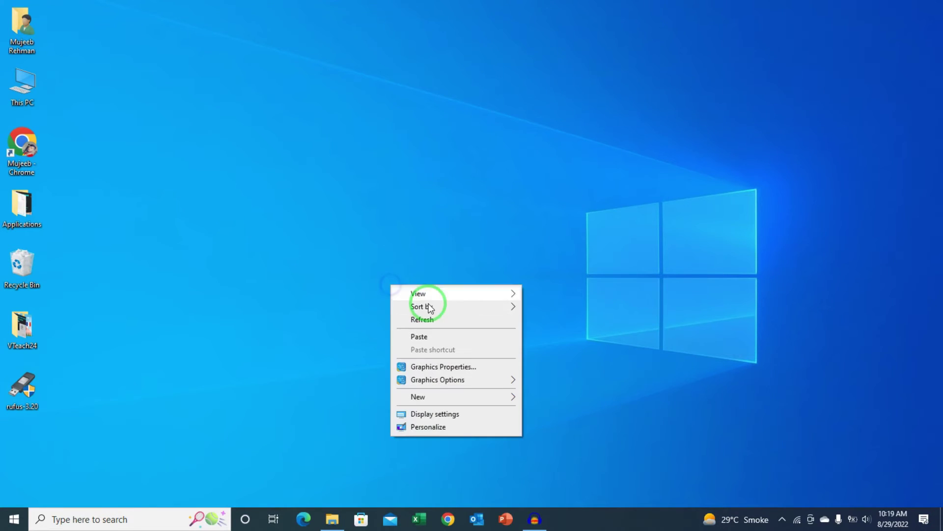
pyautogui.click(425, 332)
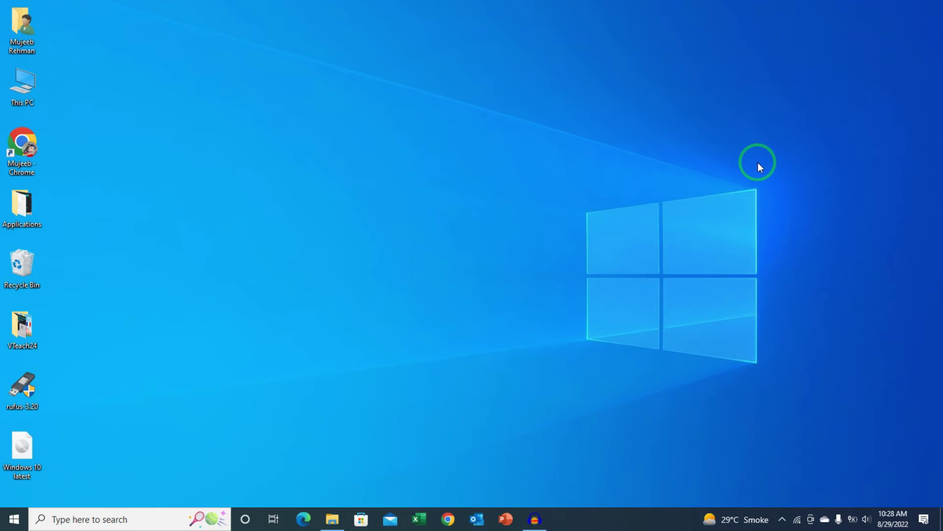
# Open Chrome's first profile and get the Rufus 3.20 download from rufus.ie
pyautogui.click(448, 520)
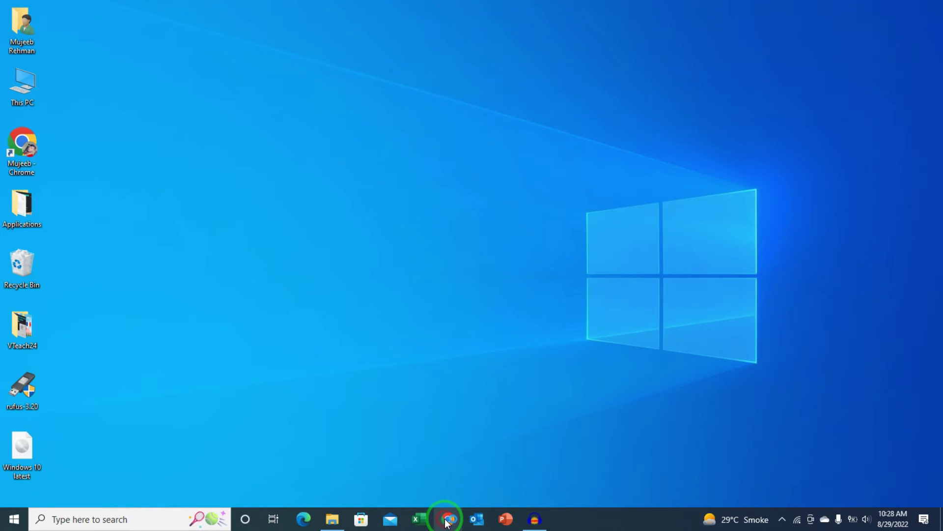
pyautogui.click(372, 316)
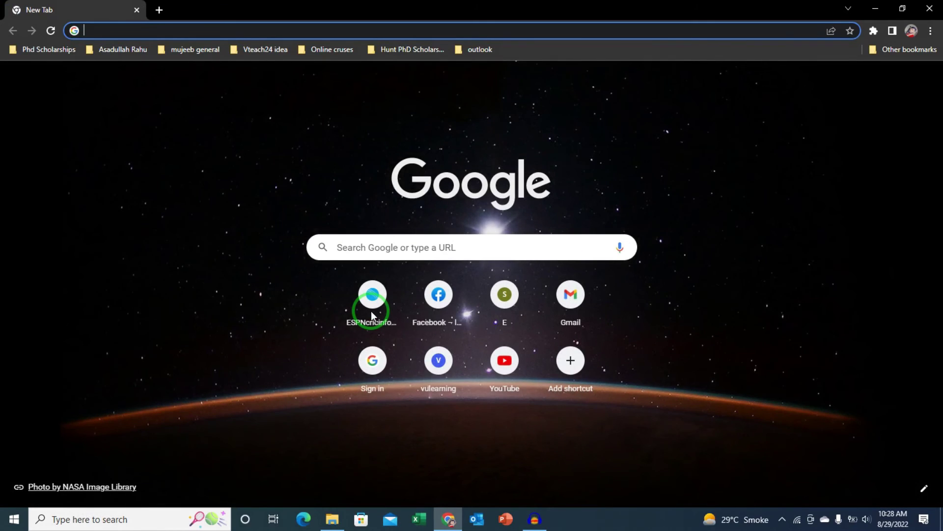
pyautogui.write('rufus.ie/en/')
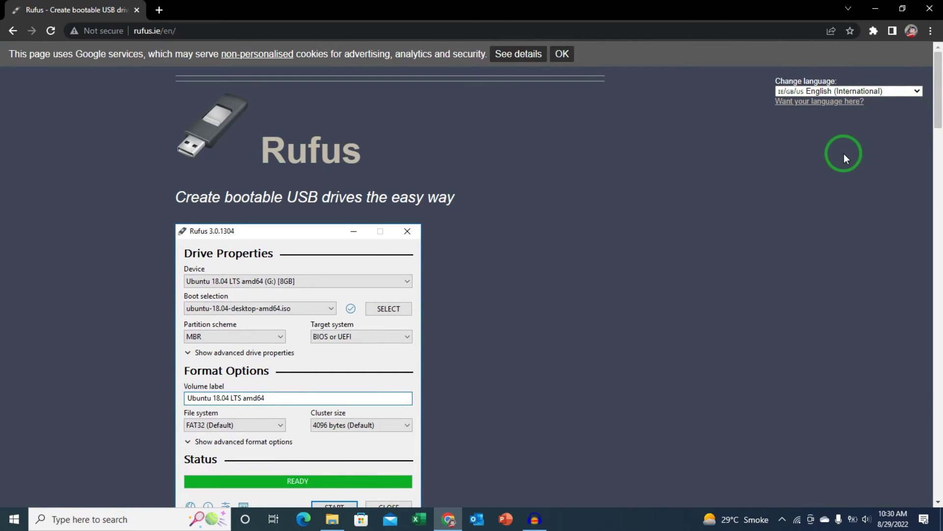
pyautogui.click(940, 106)
pyautogui.moveTo(940, 107); pyautogui.dragTo(939, 205)
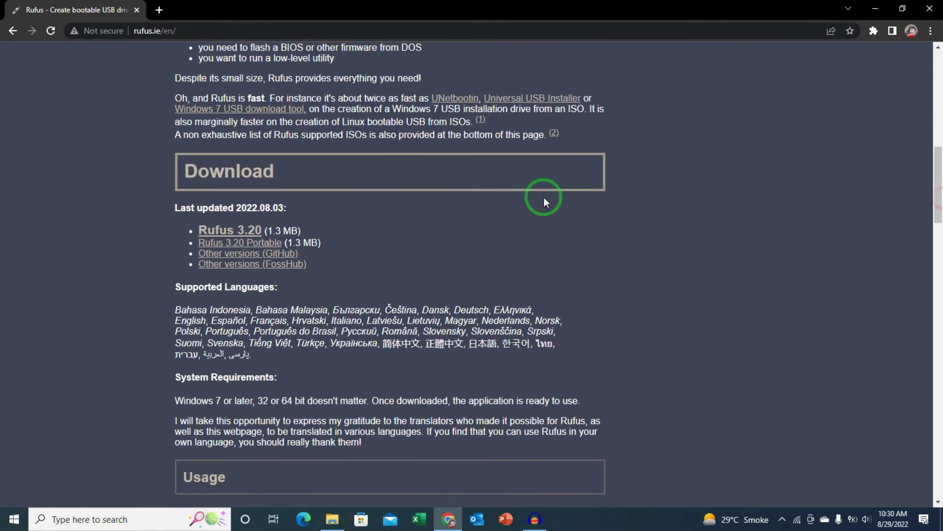
pyautogui.moveTo(170, 208); pyautogui.dragTo(274, 208)
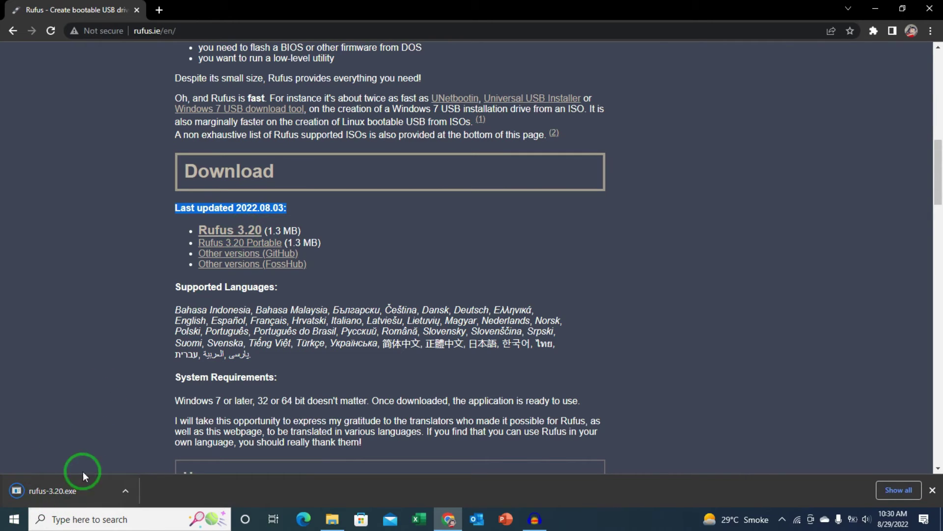
pyautogui.click(93, 382)
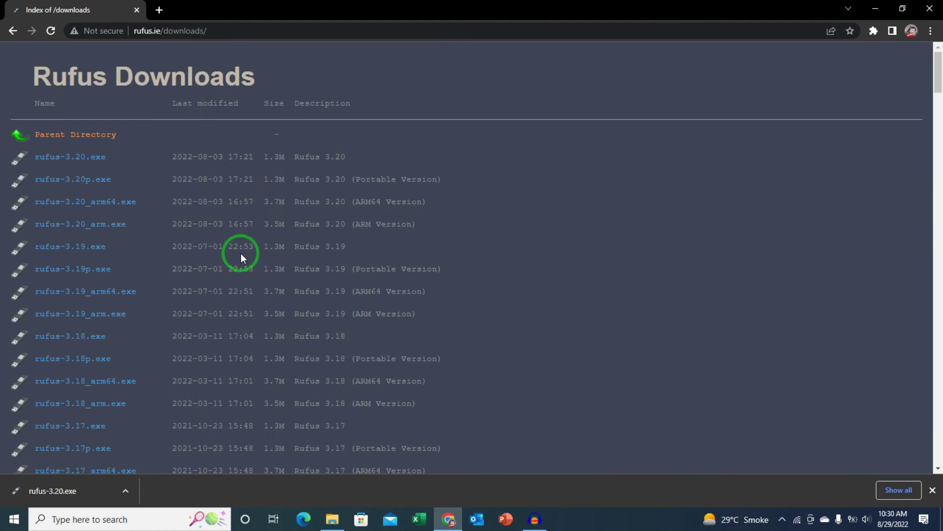
pyautogui.moveTo(939, 74)
pyautogui.mouseDown()
pyautogui.moveTo(939, 282)
pyautogui.moveTo(926, 78)
pyautogui.mouseUp()
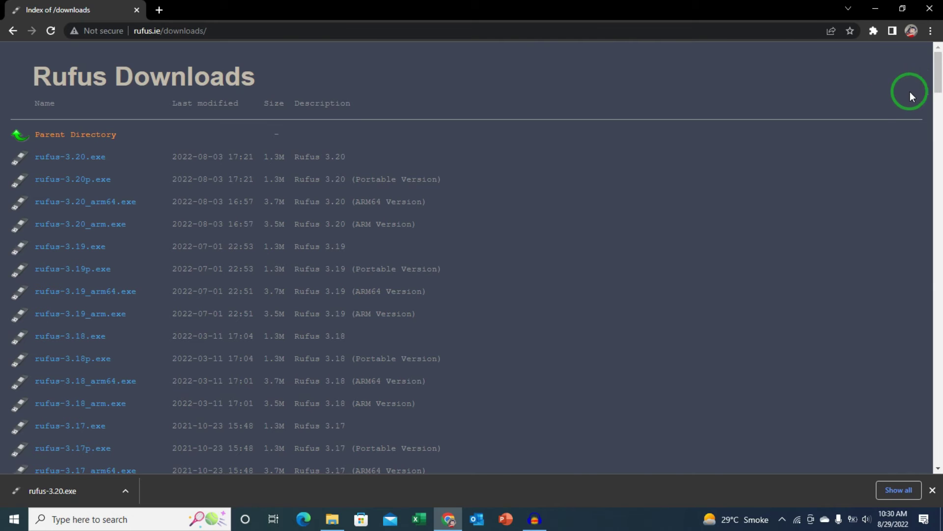
# Minimize the Chrome window showing the Rufus downloads index
pyautogui.click(875, 8)
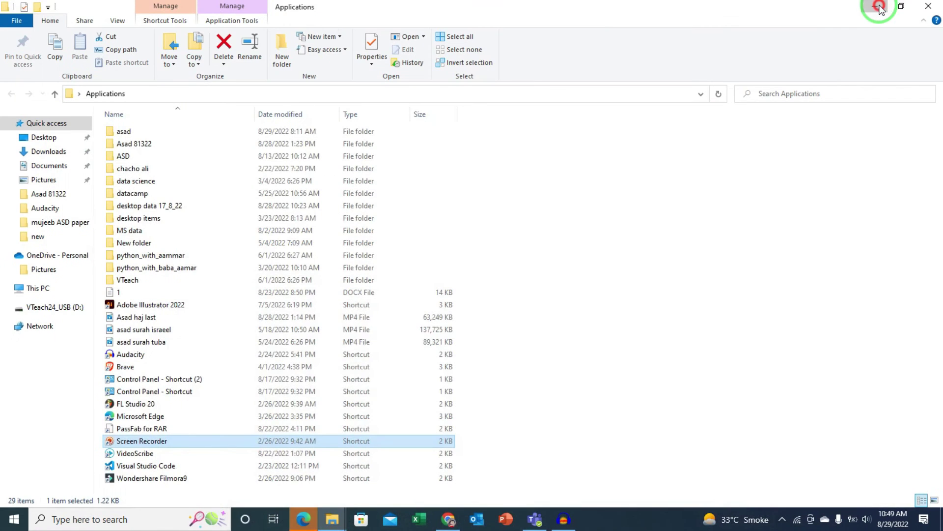
# Quick-format VTeach24_USB (D:) as NTFS from This PC, then close Explorer
pyautogui.click(879, 8)
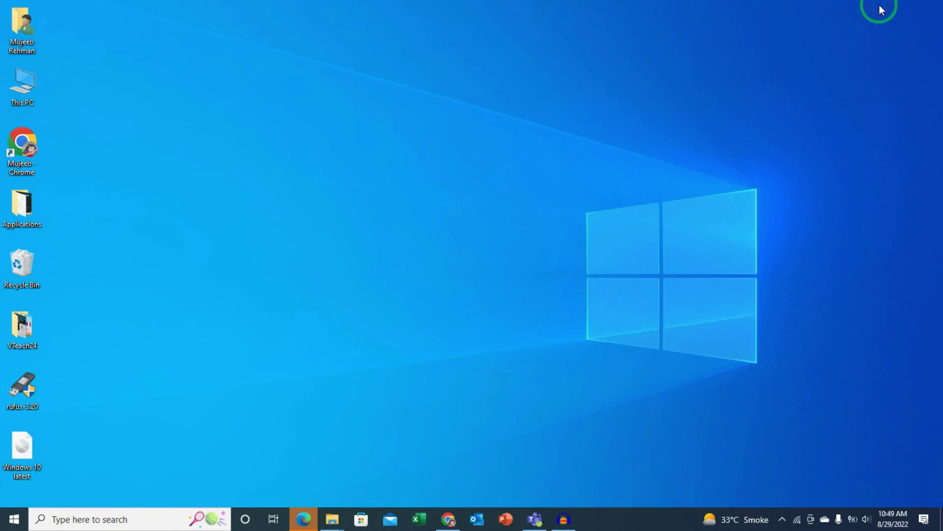
pyautogui.doubleClick(29, 90)
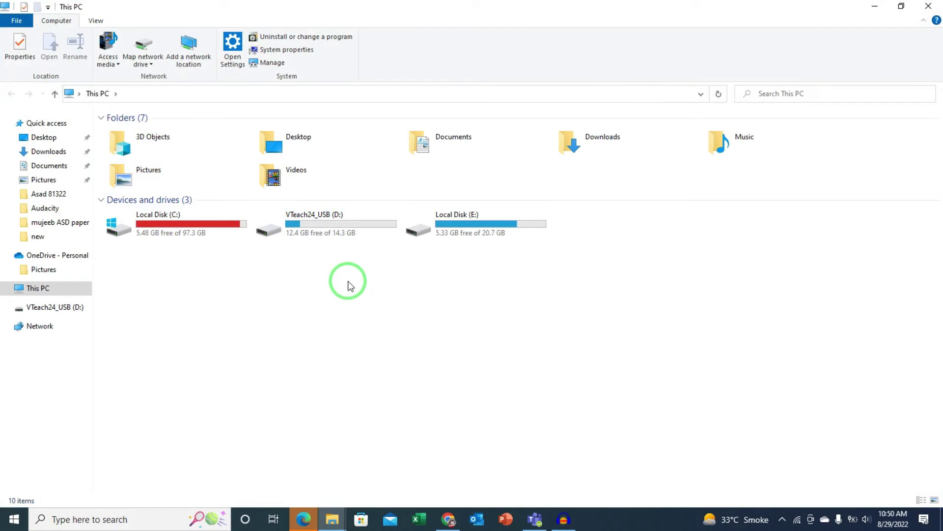
pyautogui.rightClick(343, 222)
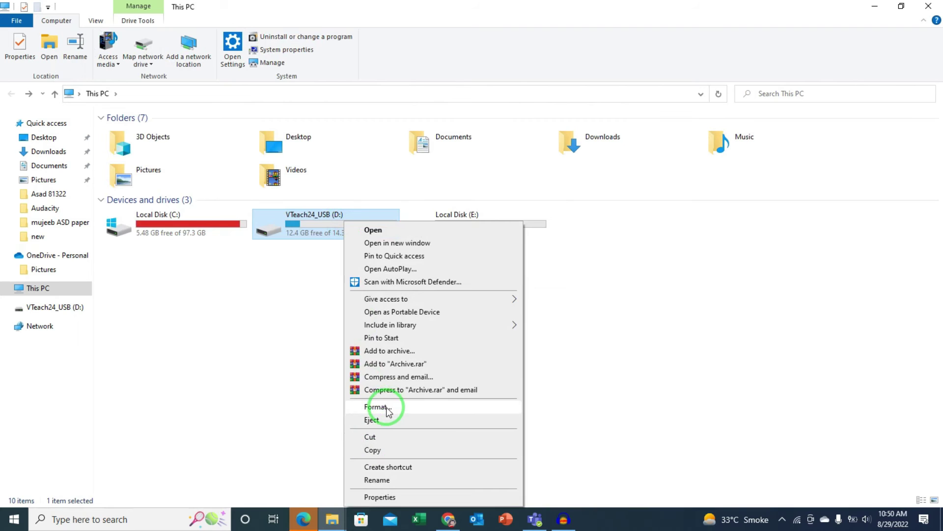
pyautogui.click(377, 407)
pyautogui.click(125, 418)
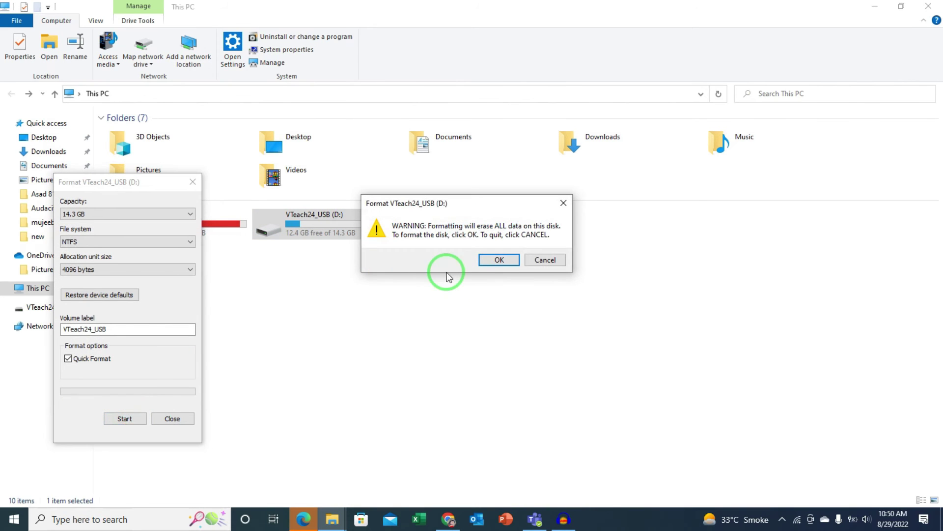
pyautogui.click(492, 261)
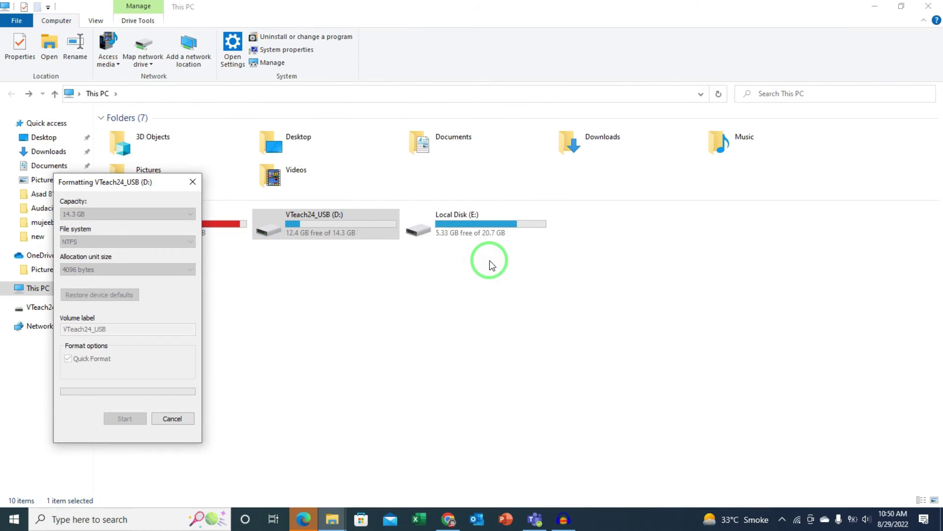
pyautogui.click(543, 261)
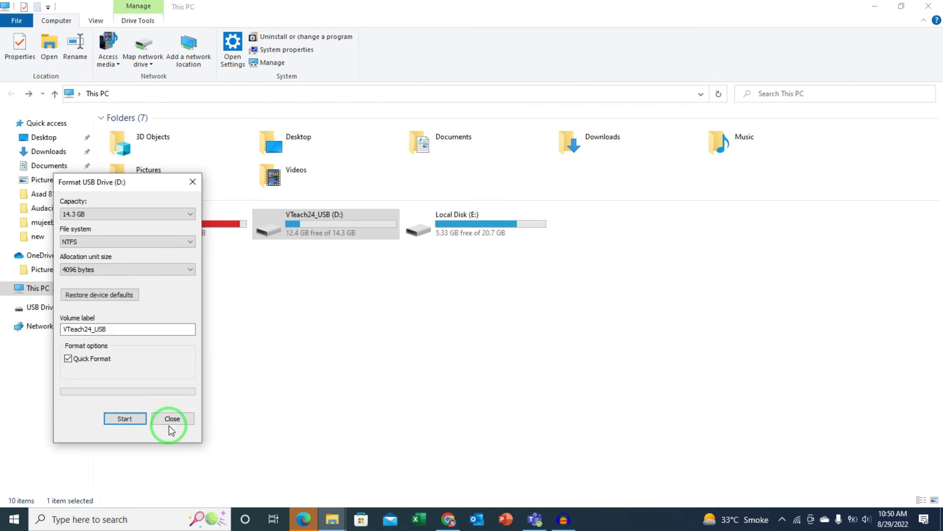
pyautogui.click(172, 419)
pyautogui.click(929, 6)
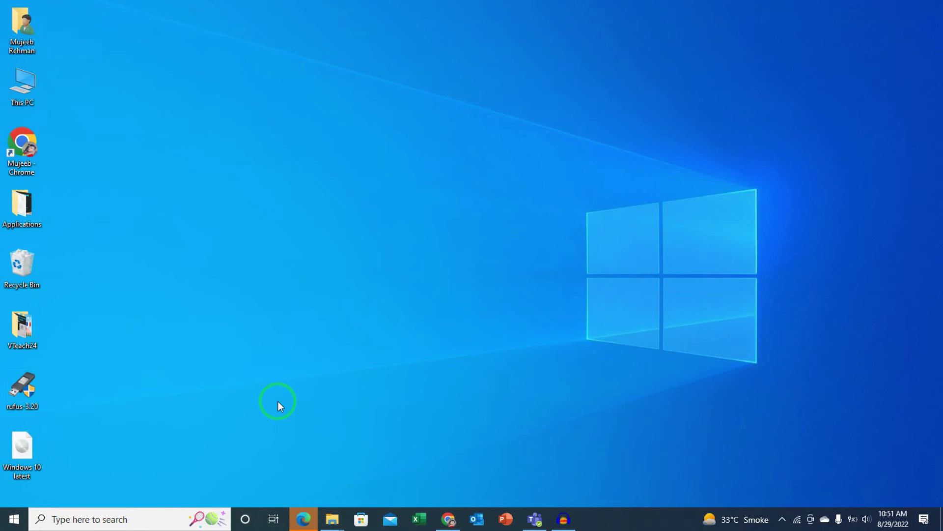
# Close Edge and the Applications, Local Disk, VTeach24, asad and .anaconda folder windows
pyautogui.hotkey('alt', 'Tab')
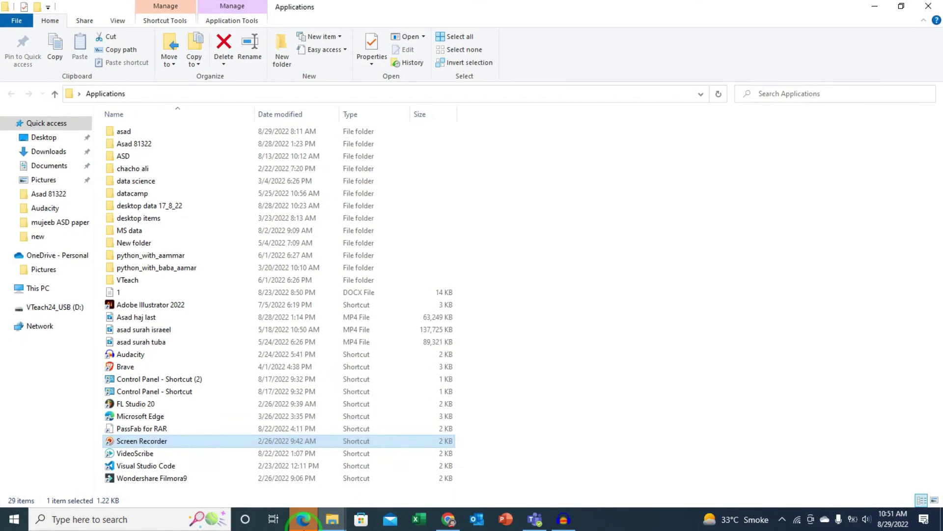
pyautogui.click(303, 519)
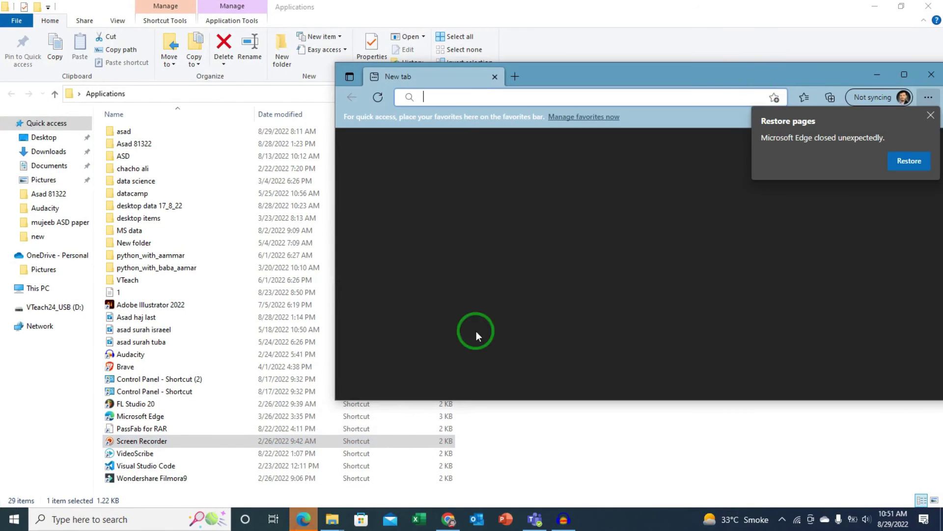
pyautogui.click(931, 75)
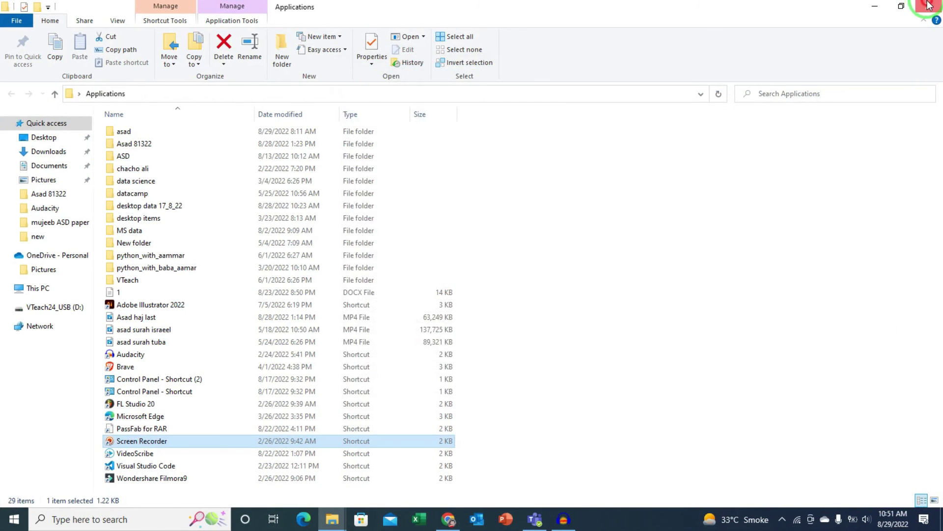
pyautogui.click(928, 6)
pyautogui.click(232, 429)
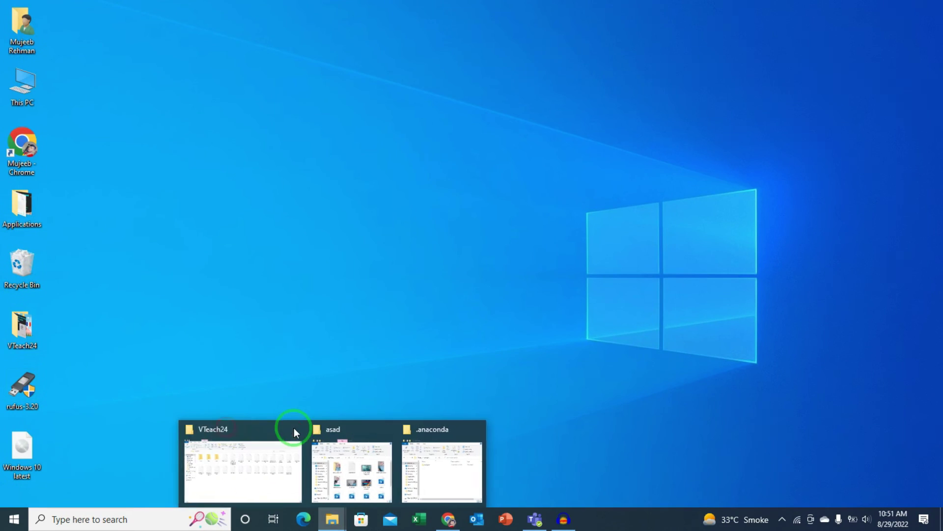
pyautogui.click(295, 429)
pyautogui.click(366, 429)
# Close the Teams and Chrome windows
pyautogui.click(535, 519)
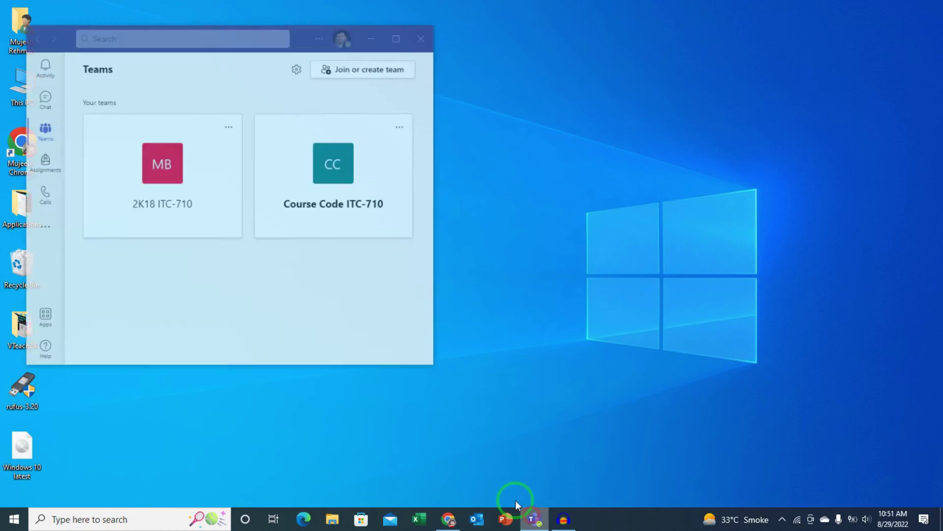
pyautogui.click(405, 15)
pyautogui.moveTo(448, 519)
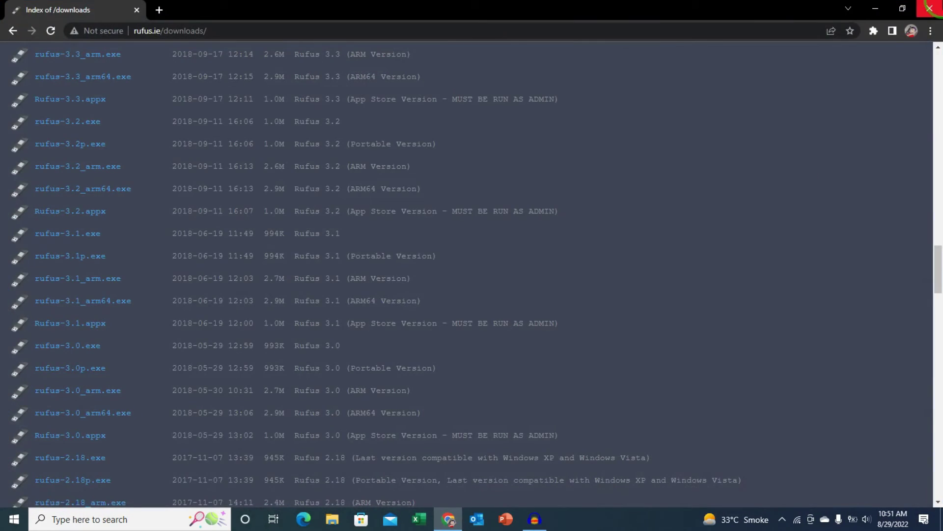
pyautogui.click(499, 430)
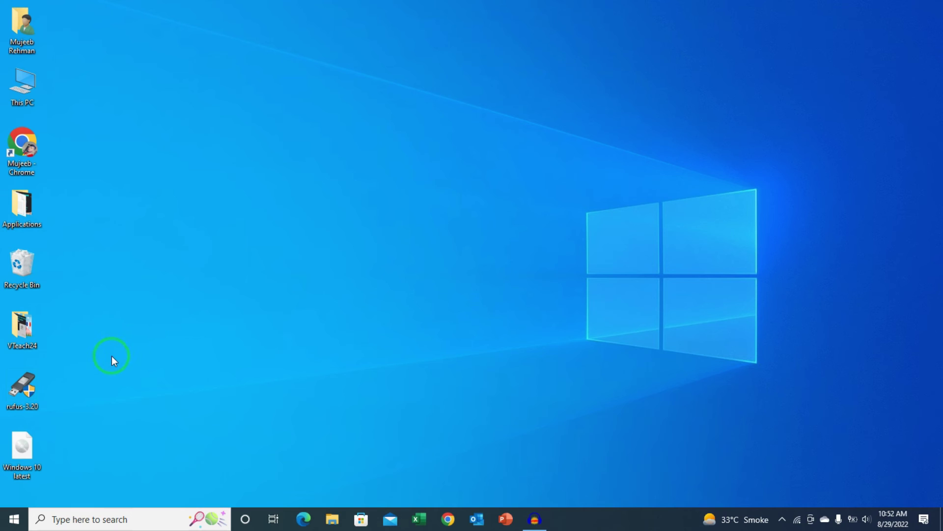
pyautogui.rightClick(23, 388)
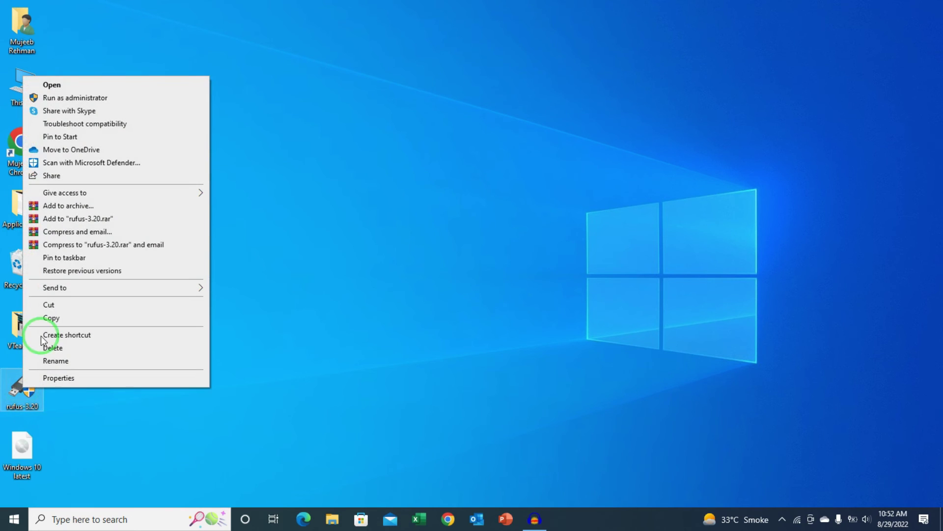
pyautogui.click(78, 100)
pyautogui.click(390, 339)
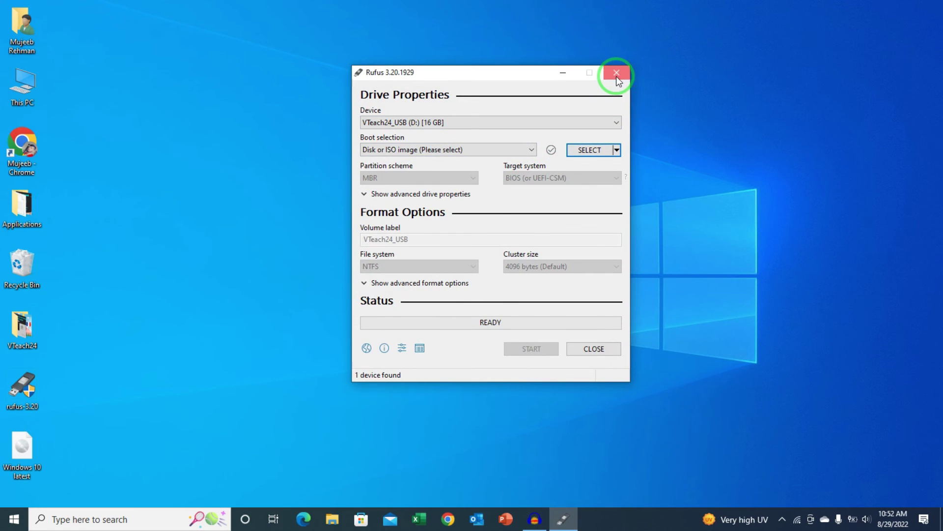
pyautogui.click(617, 74)
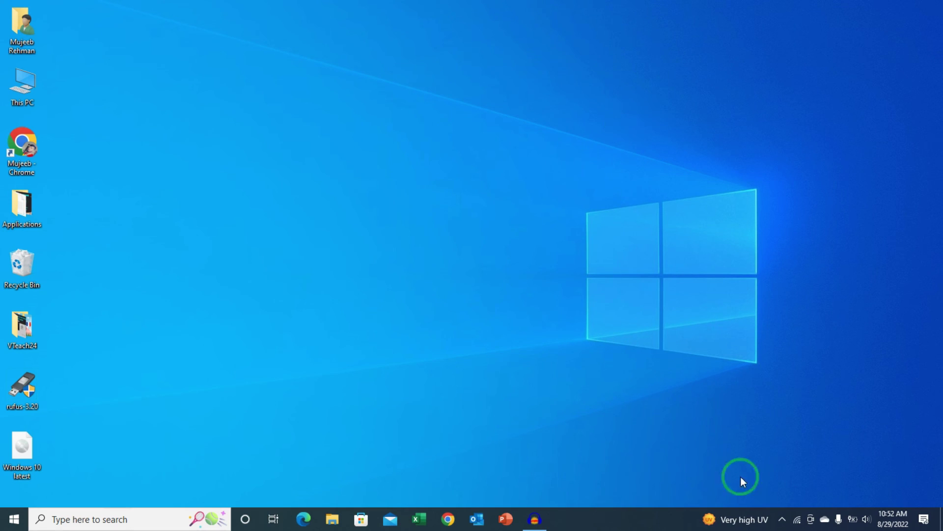
# Disconnect from the AndroidAP Wi-Fi network using the tray network flyout
pyautogui.click(797, 519)
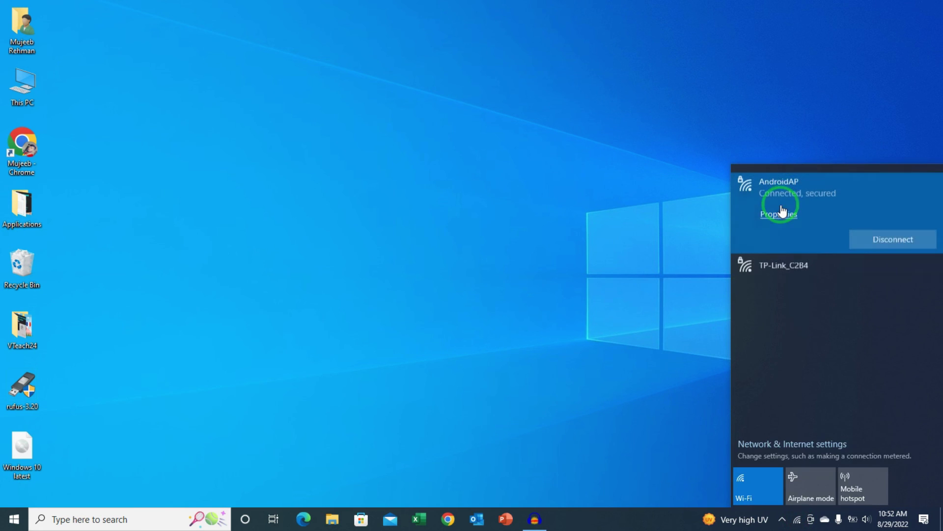
pyautogui.click(897, 241)
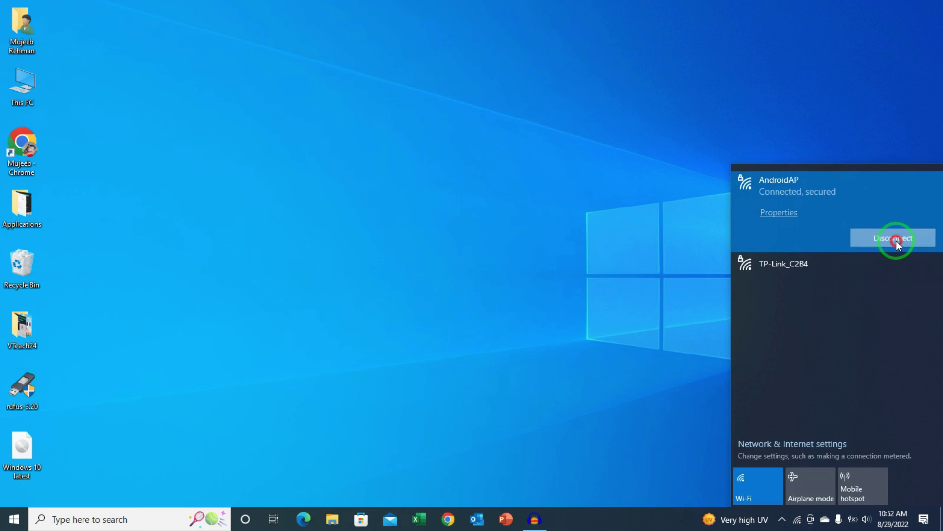
pyautogui.click(610, 262)
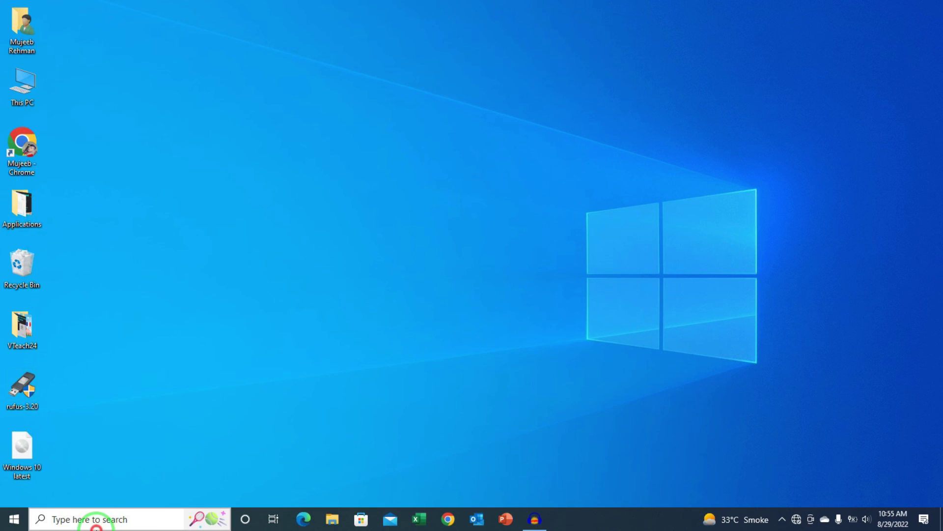
# Switch off Real-time protection under Virus & threat protection settings, then close Windows Security
pyautogui.click(99, 519)
pyautogui.write('viru')
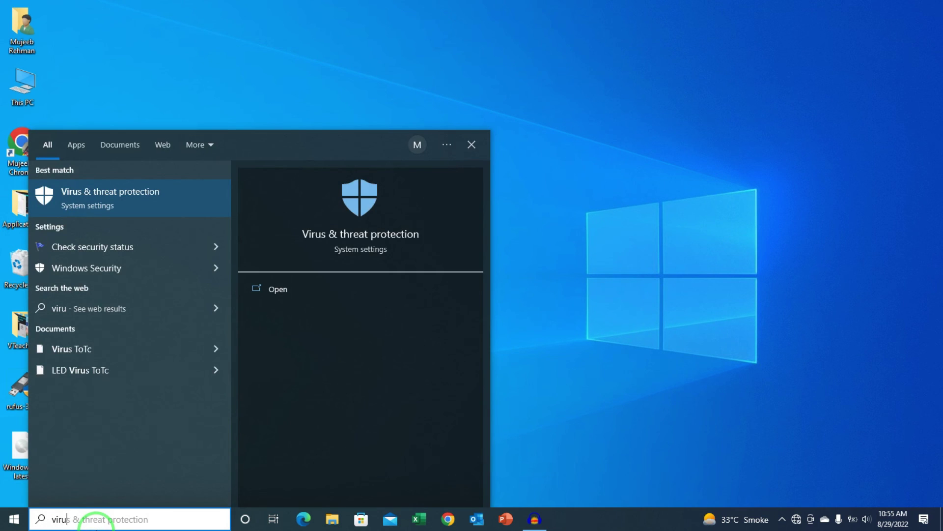
pyautogui.click(126, 192)
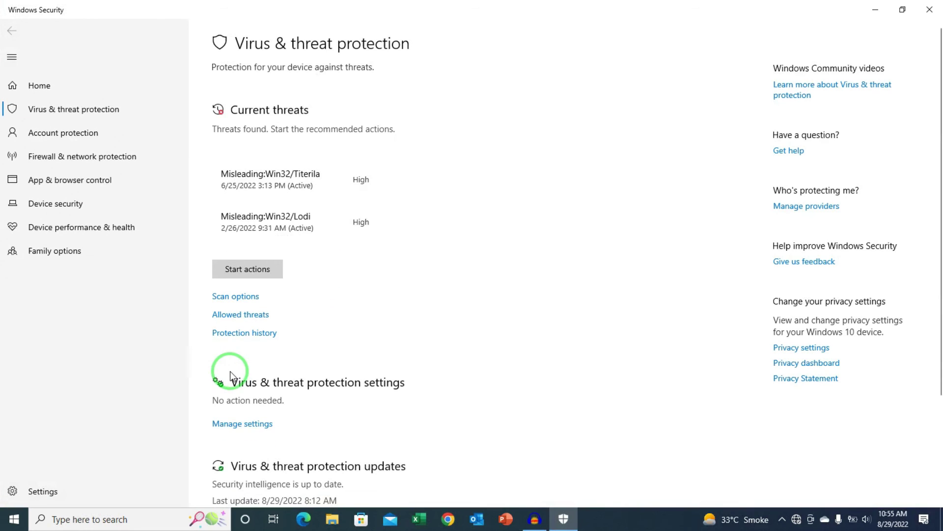
pyautogui.click(237, 426)
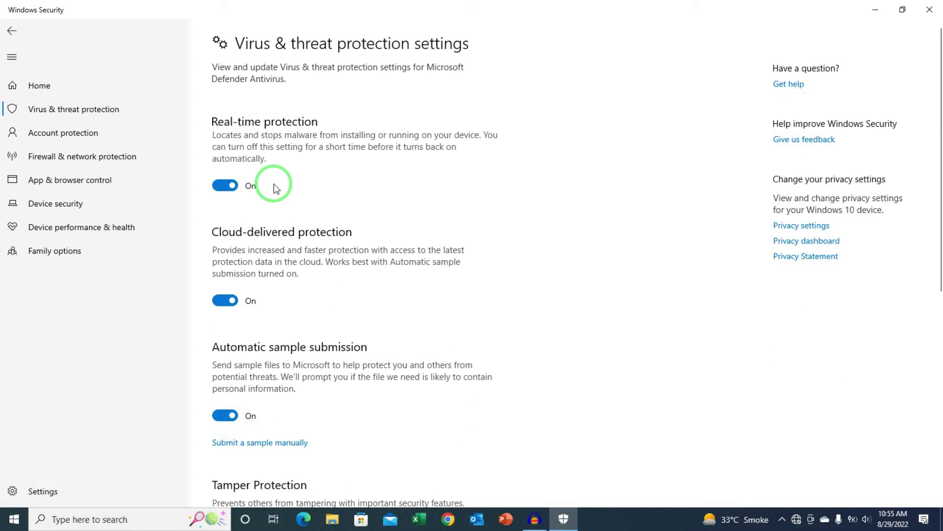
pyautogui.click(230, 187)
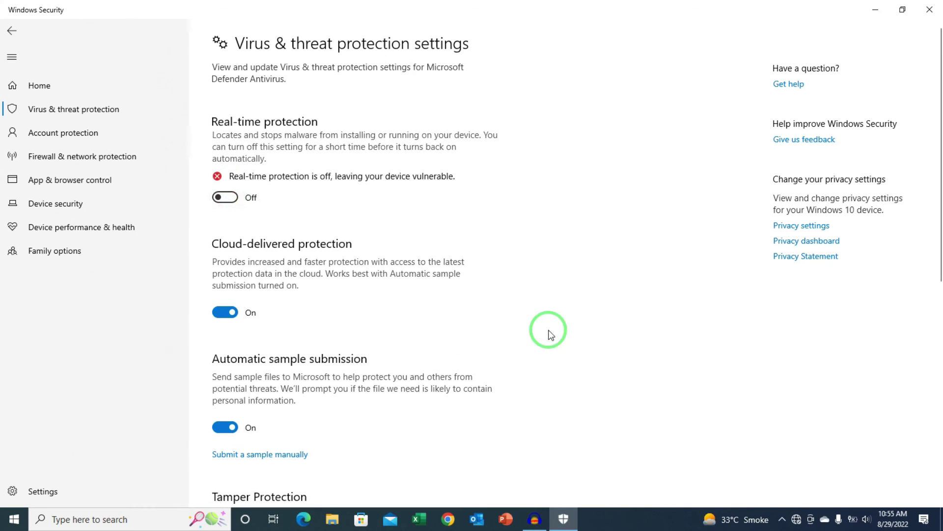
pyautogui.click(926, 6)
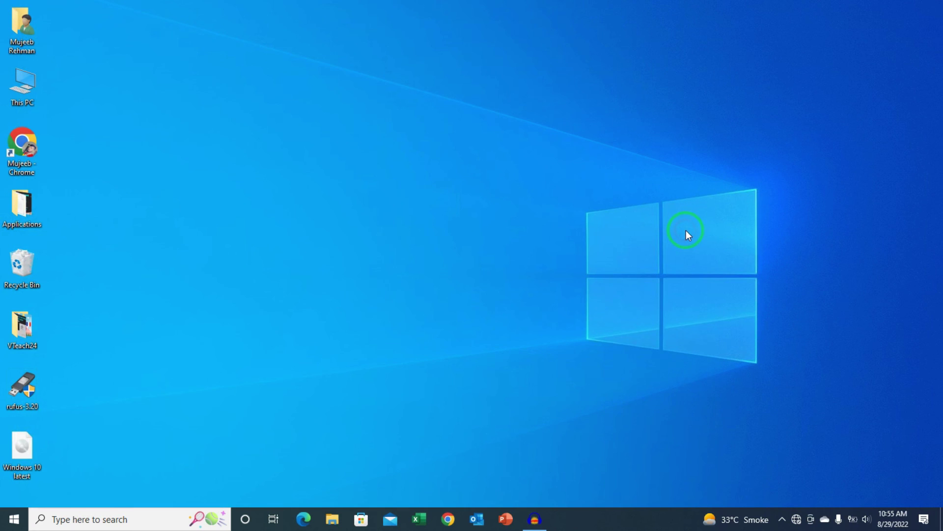